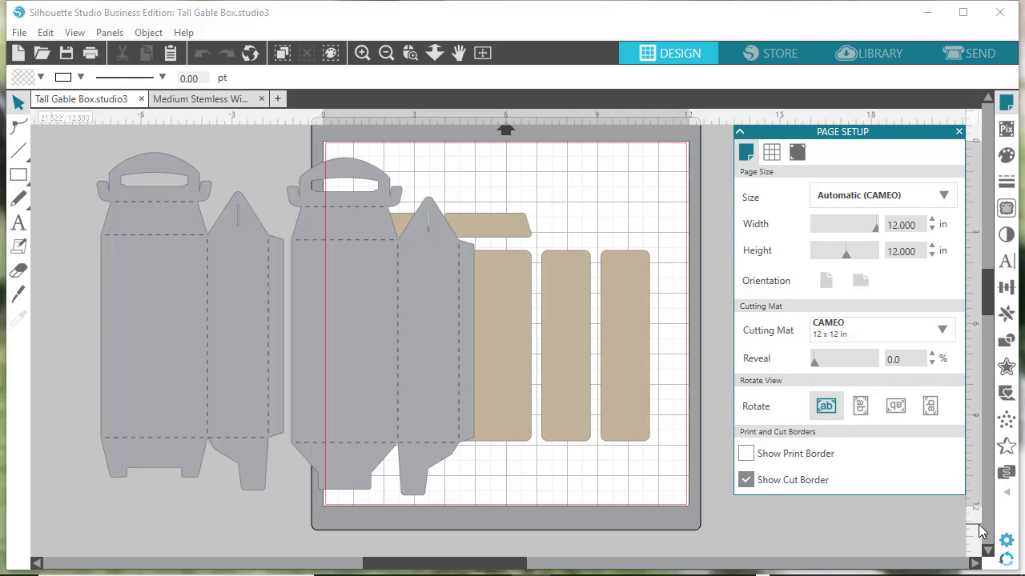
Move the tan box pieces slightly down and to the right
mouse_move(718, 570)
click(501, 329)
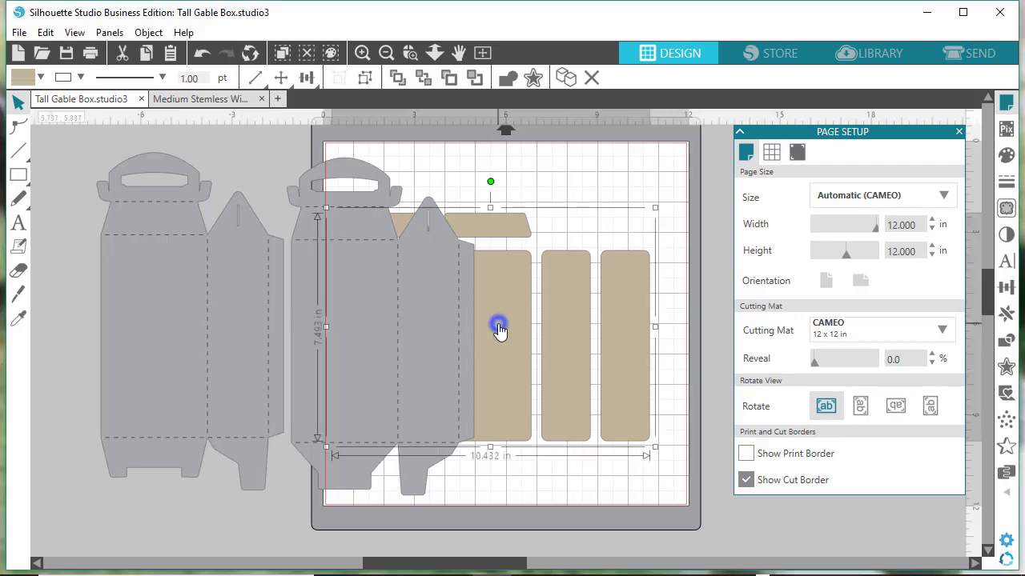
drag(516, 350, 560, 366)
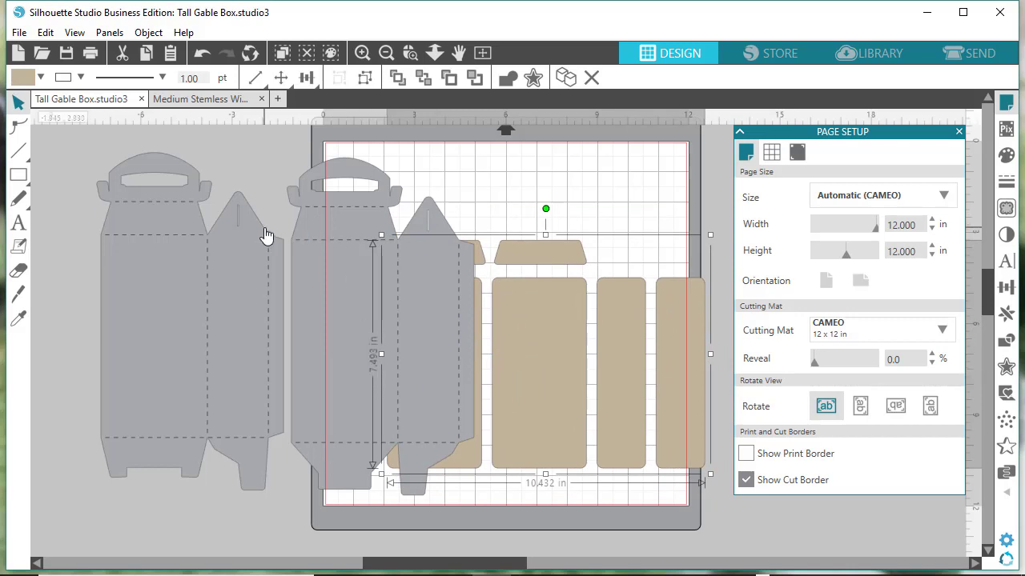
Marquee-select all grey and tan gable box pieces, then zoom out to see the whole mat
click(87, 152)
drag(87, 151, 669, 524)
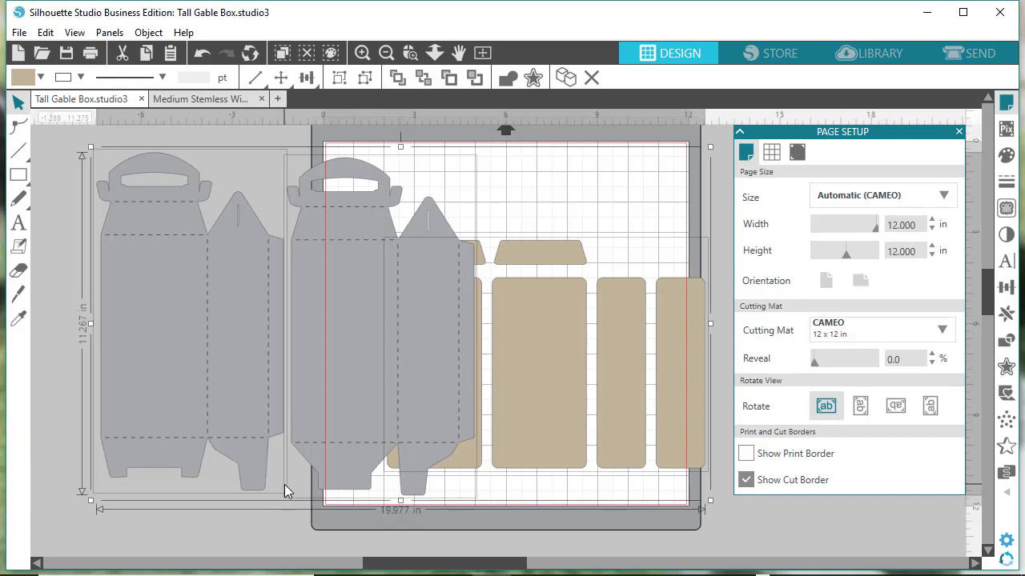
key(alt)
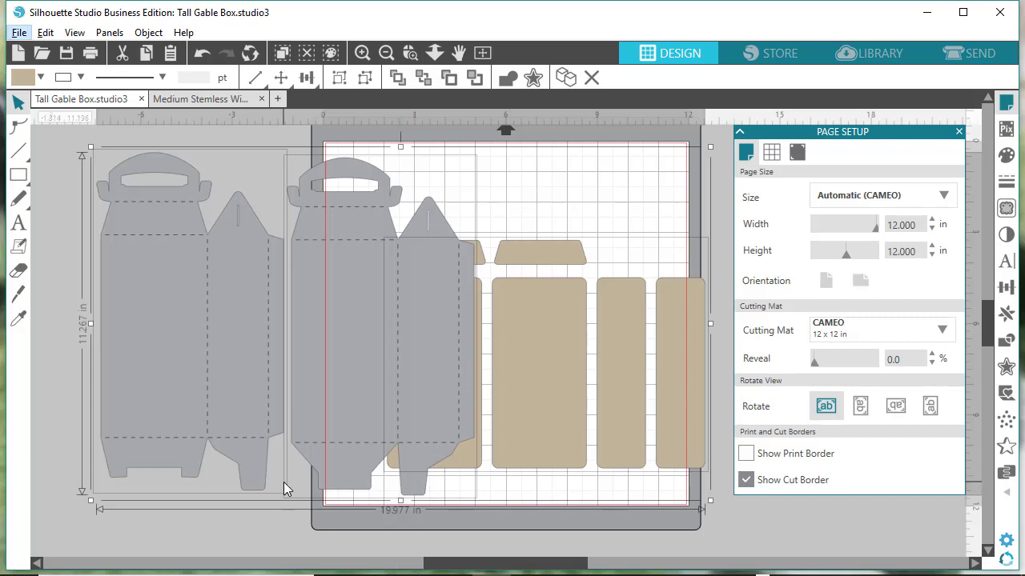
click(385, 52)
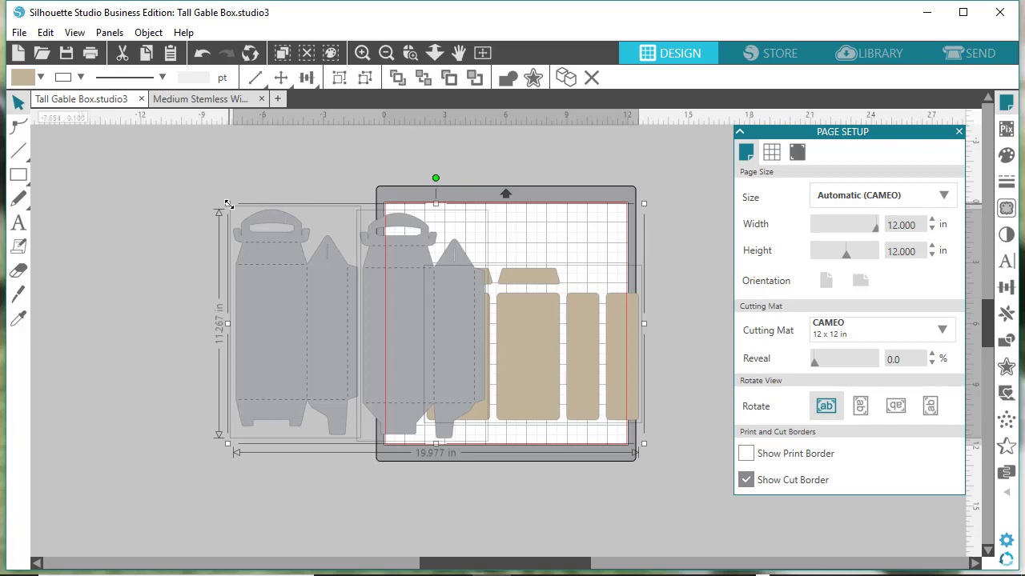
Shrink the gable box group to about 14.263 × 8.044 in and move it onto the mat
drag(227, 203, 290, 265)
click(355, 332)
drag(372, 336, 456, 291)
drag(346, 305, 283, 301)
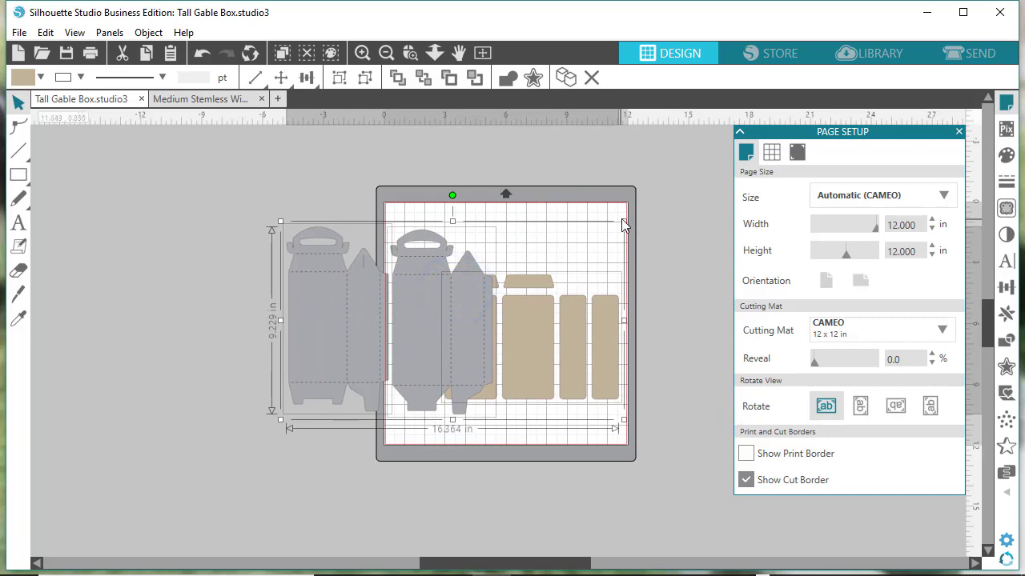
drag(622, 222, 578, 233)
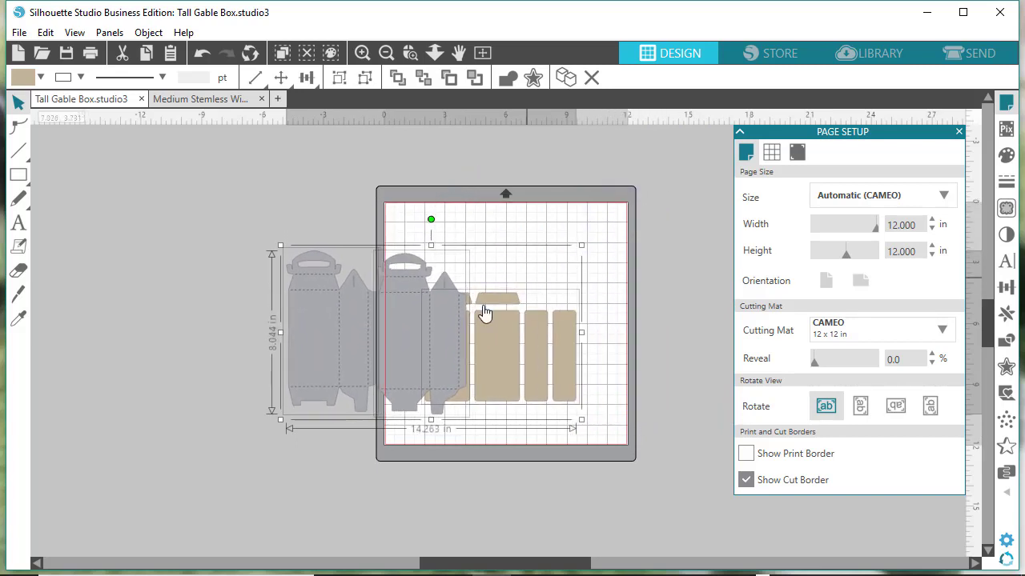
drag(412, 329, 495, 326)
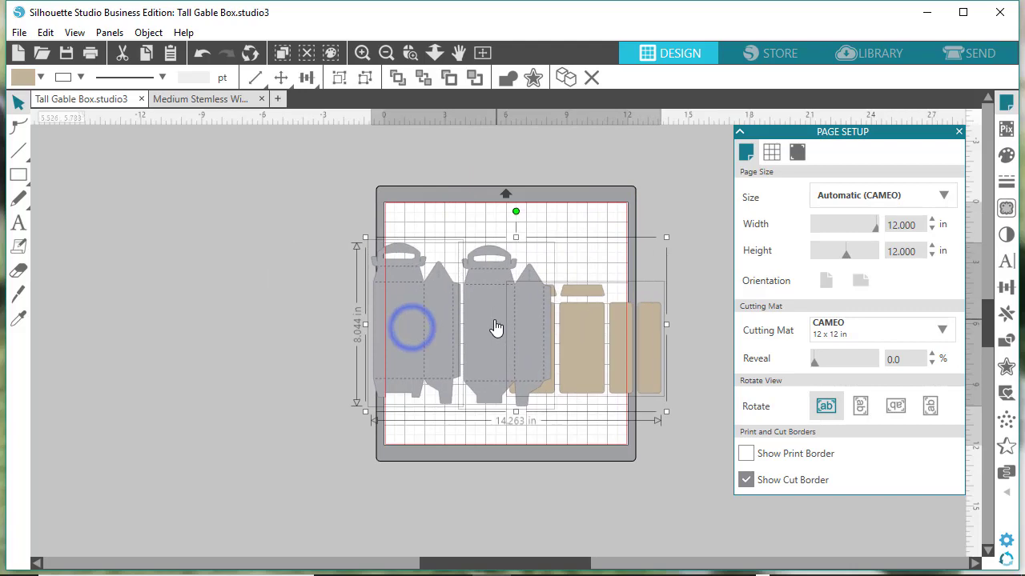
Zoom in, reposition the design, and shrink it further to 12.222 in wide
click(362, 52)
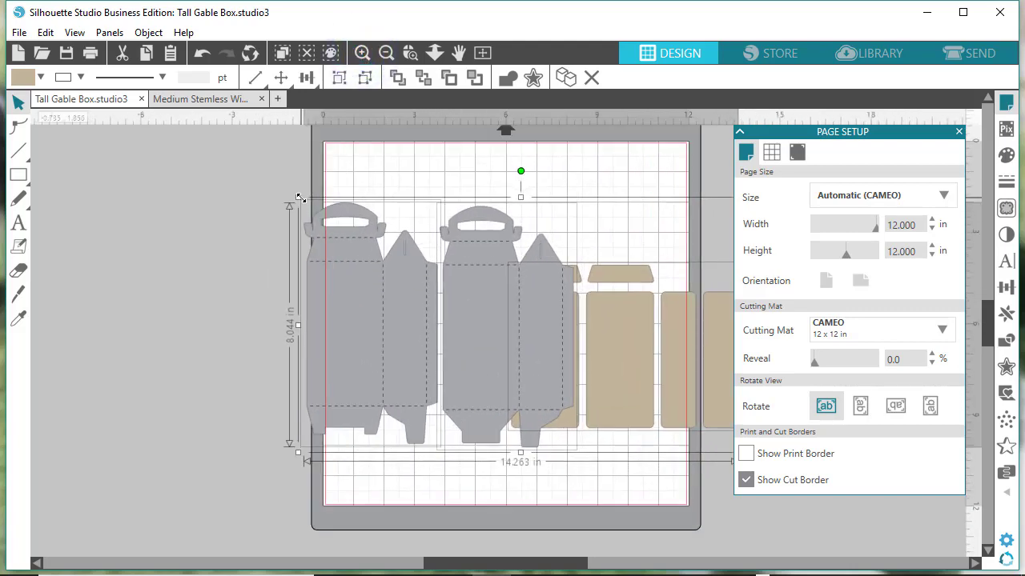
drag(345, 297, 429, 244)
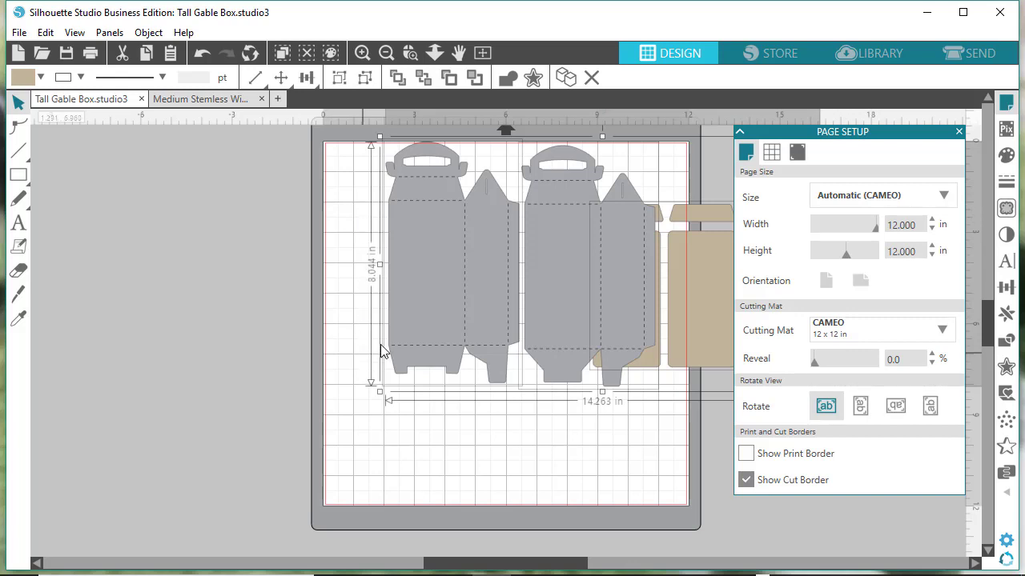
drag(413, 343, 375, 386)
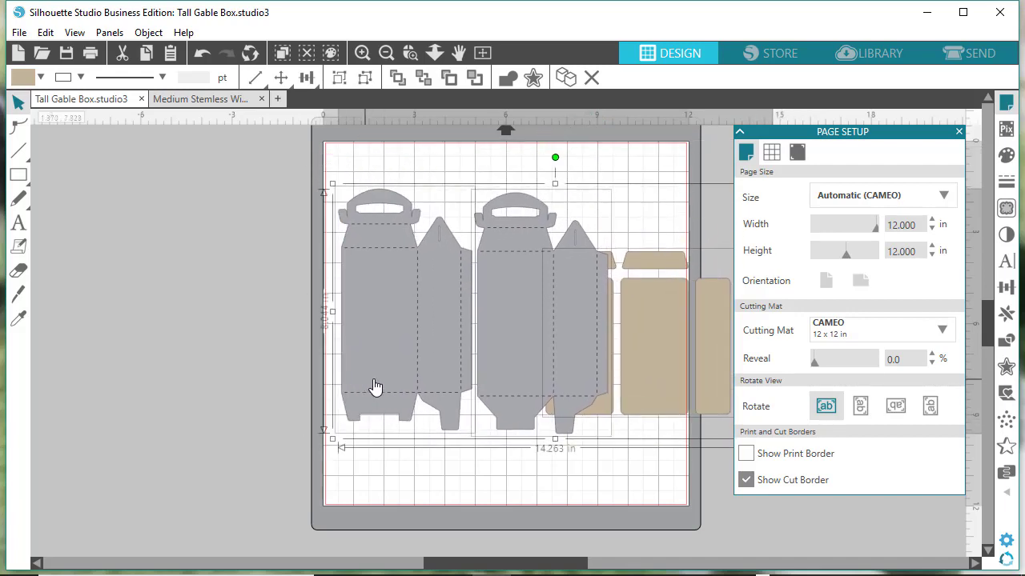
drag(342, 179, 398, 214)
drag(445, 317, 399, 292)
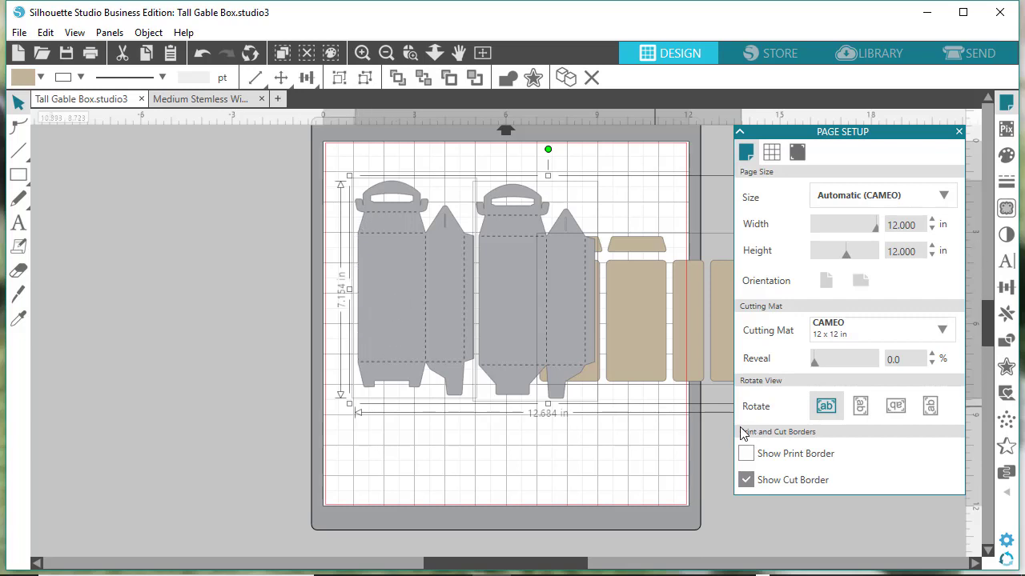
scroll(734, 518, right, 5)
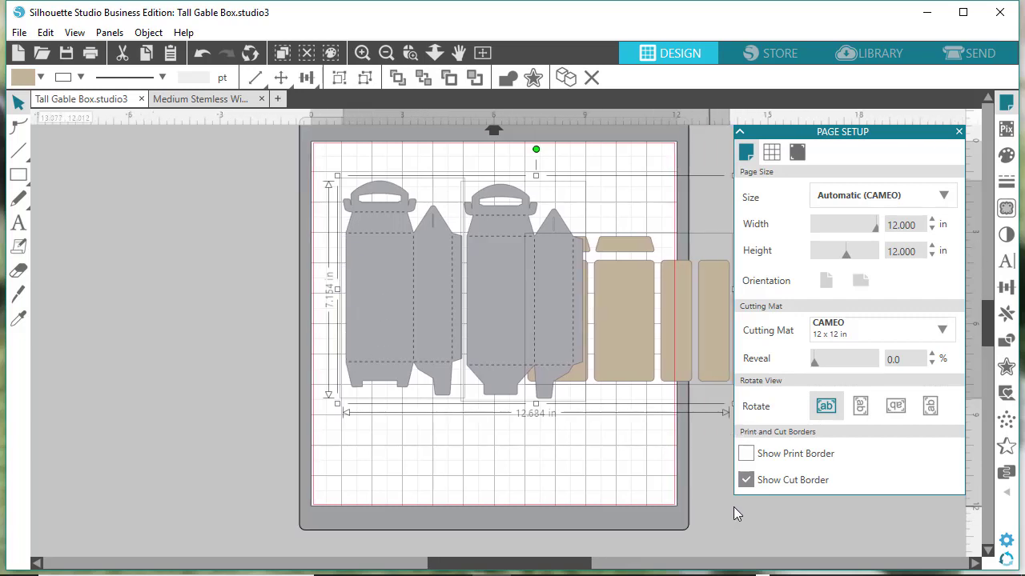
drag(674, 403, 663, 391)
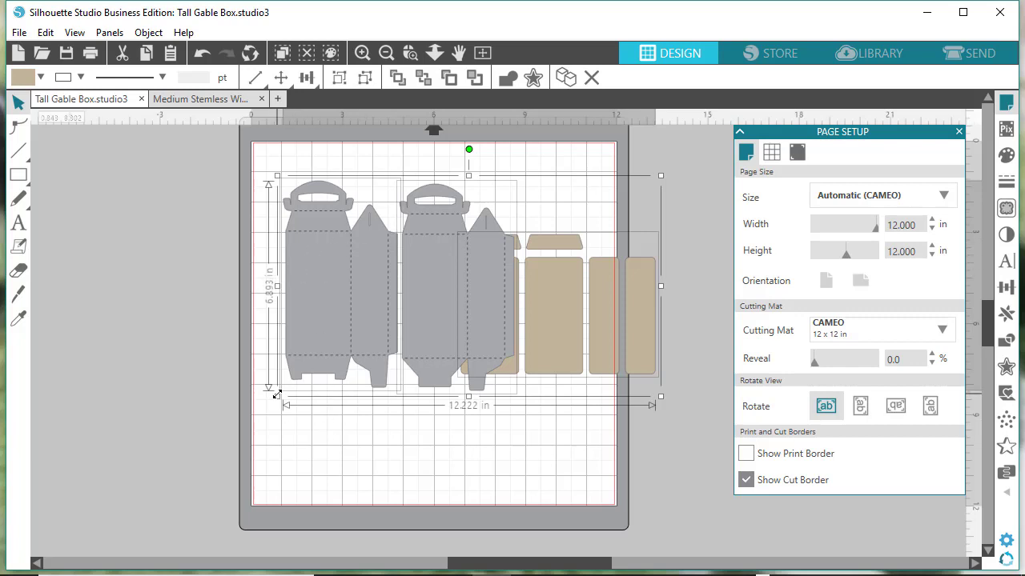
Enlarge the gable box group to about 21.246 in wide and move it onto the mat
drag(277, 395, 93, 500)
drag(267, 411, 437, 379)
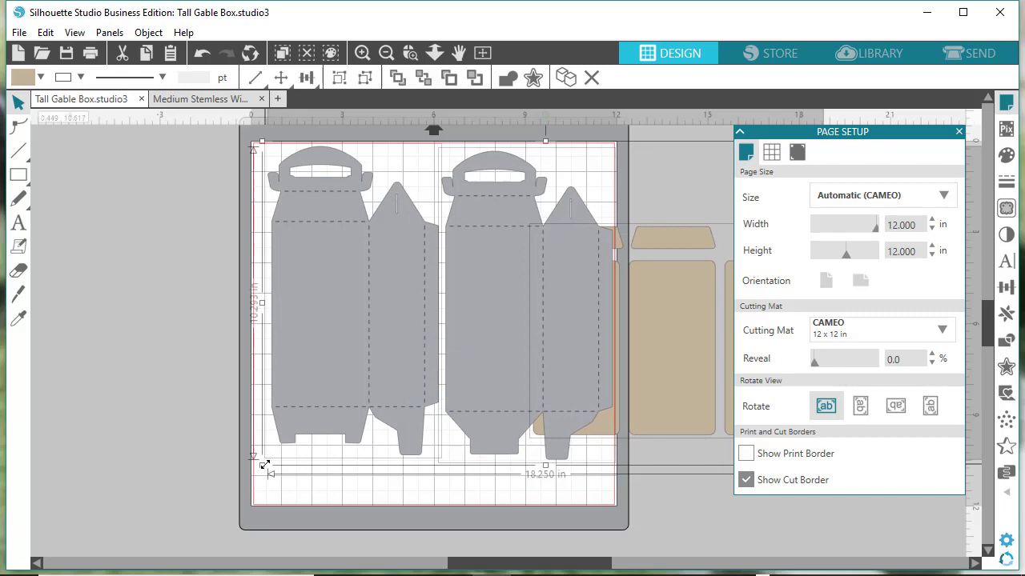
drag(263, 464, 171, 552)
drag(240, 402, 316, 408)
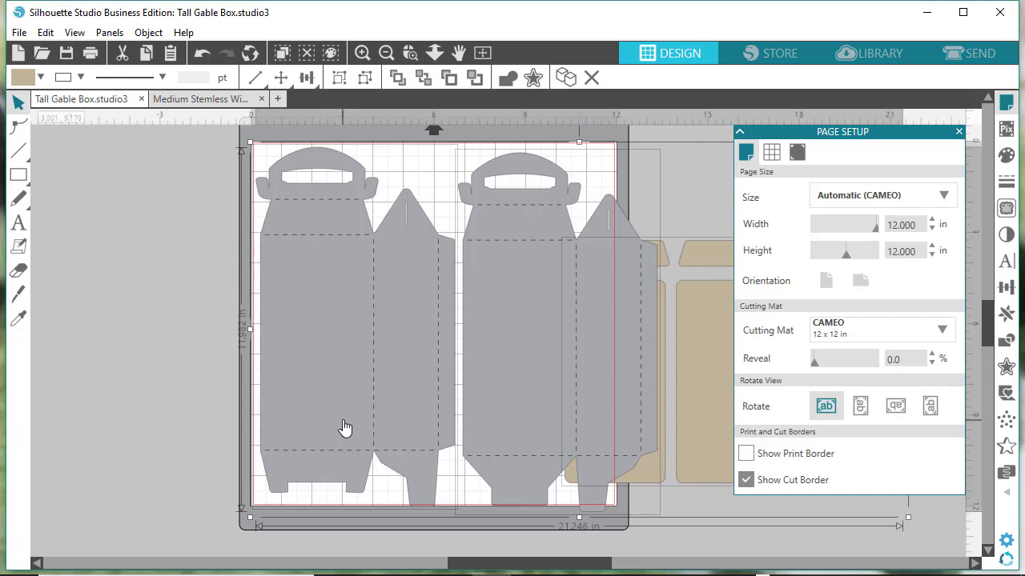
Fine-tune the group to 21.096 in wide and nudge it slightly right
click(251, 139)
drag(250, 139, 251, 142)
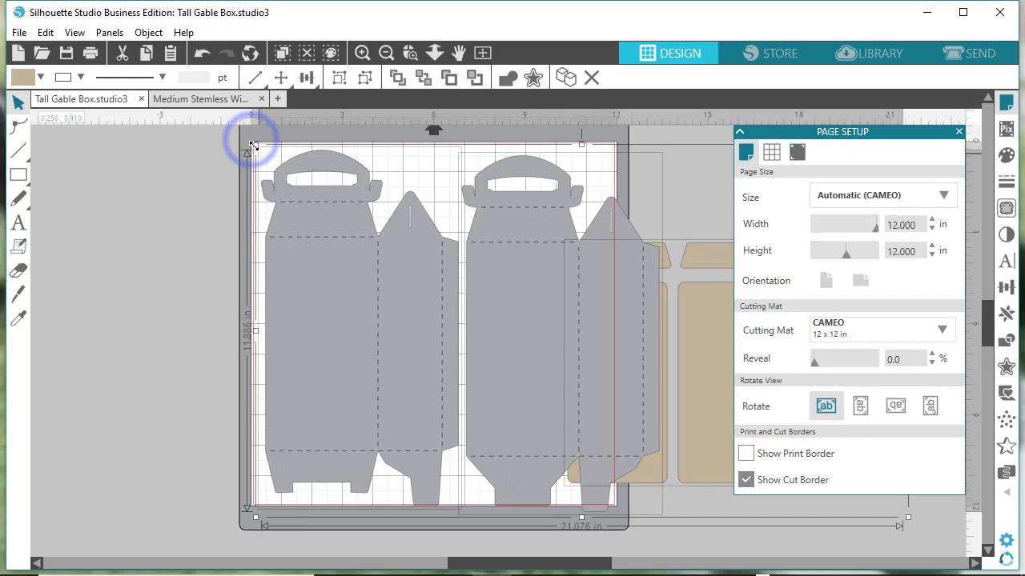
click(331, 312)
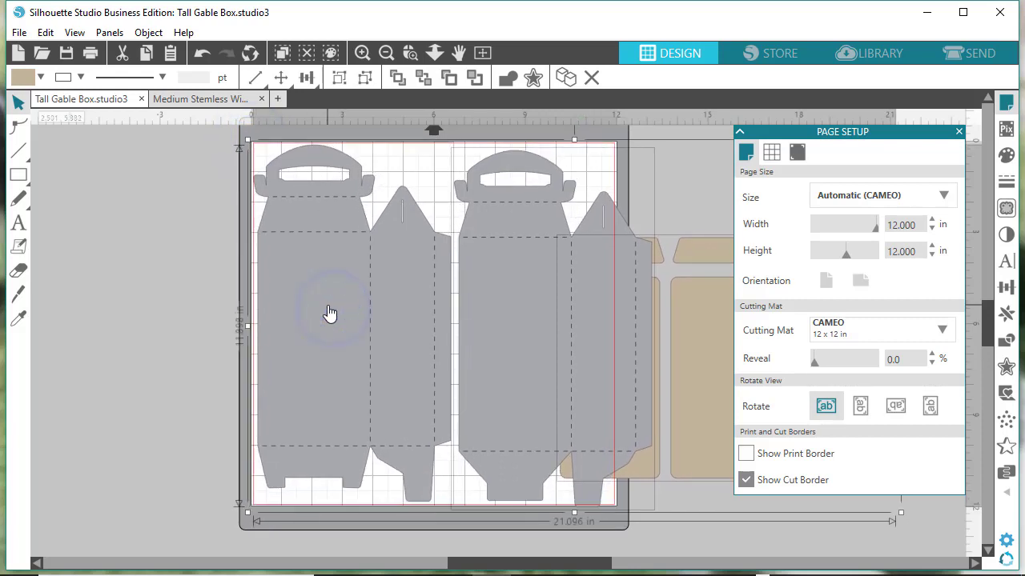
drag(331, 312, 332, 313)
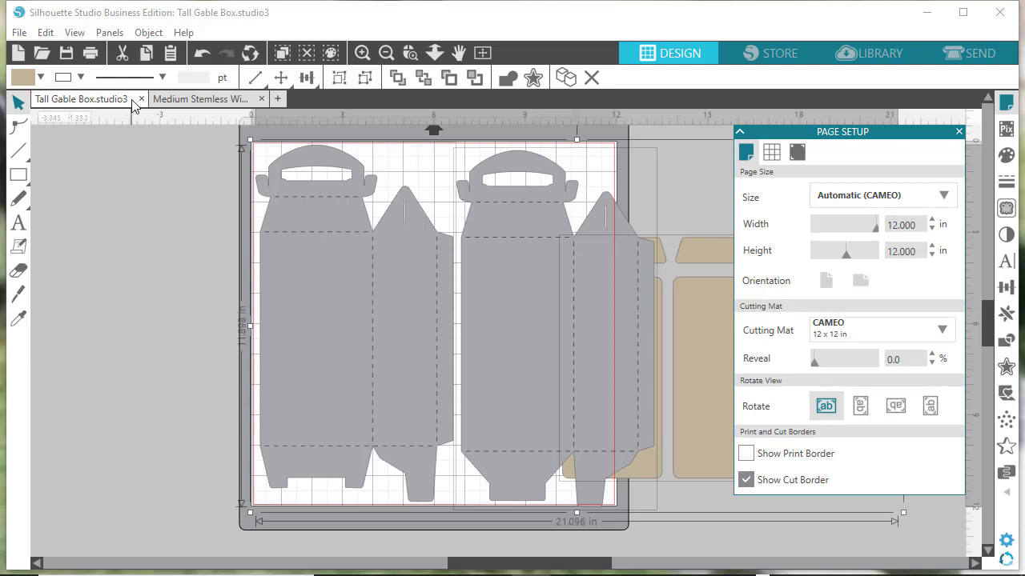
Switch to the Medium Stemless Wineglass Box design and show the Transform panel's Scale options
click(179, 101)
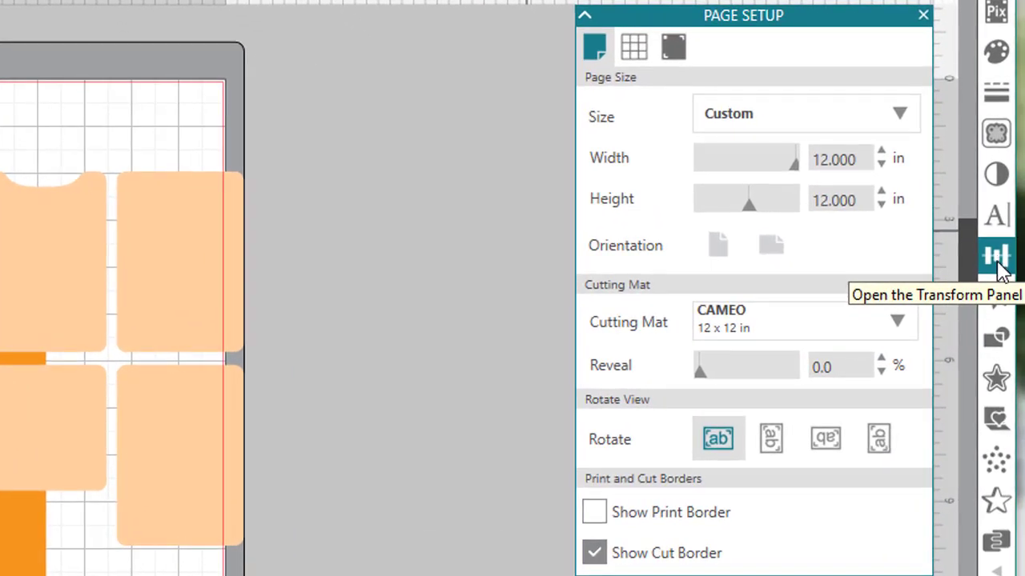
click(997, 264)
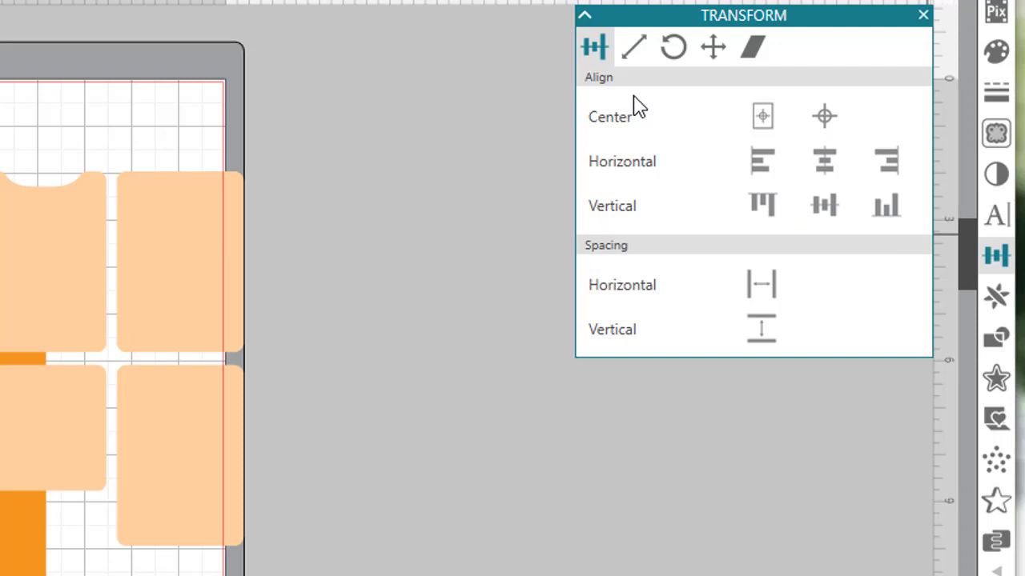
click(634, 49)
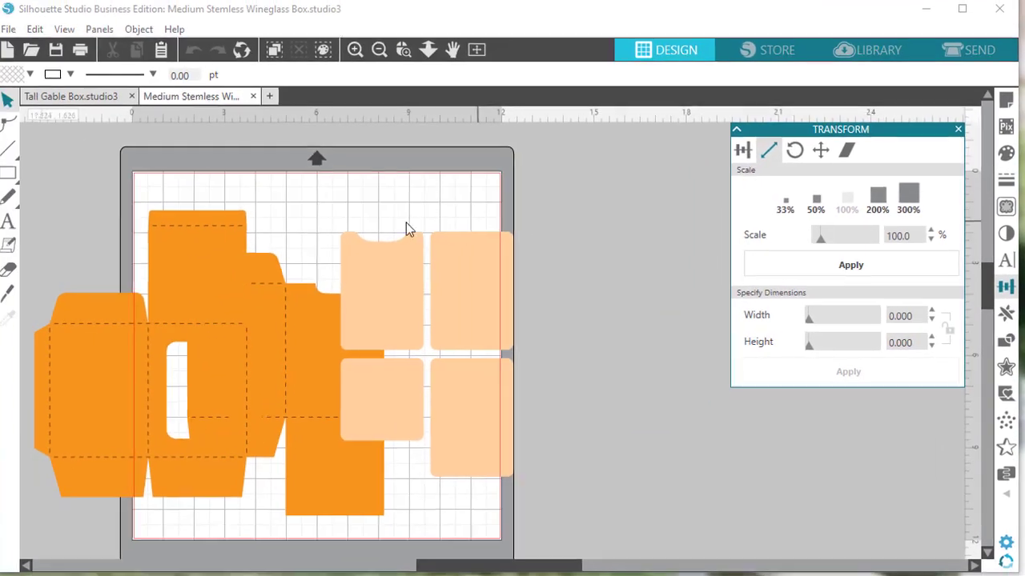
Select all wineglass box pieces and scale them to 113%
drag(60, 185, 600, 488)
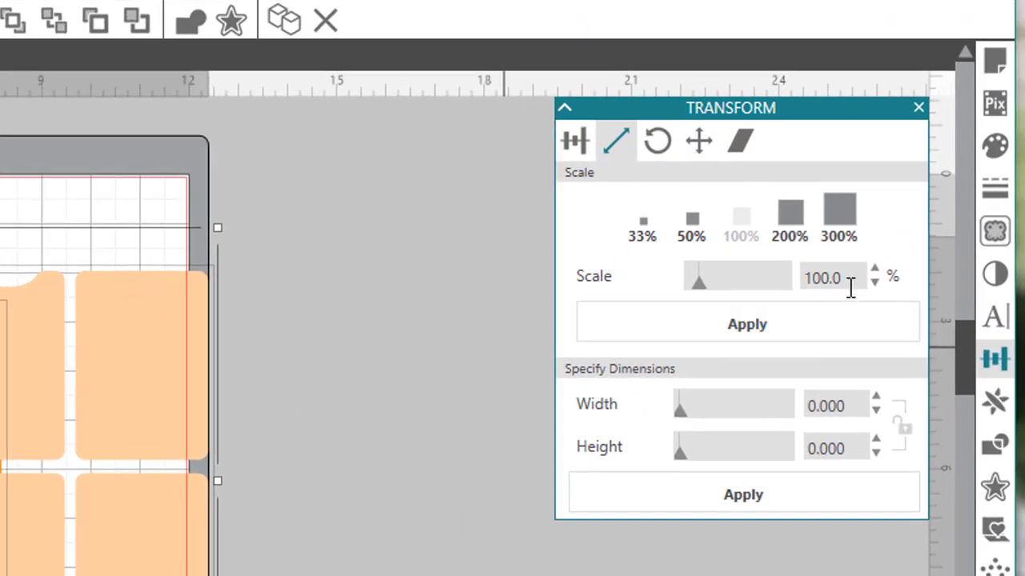
click(874, 267)
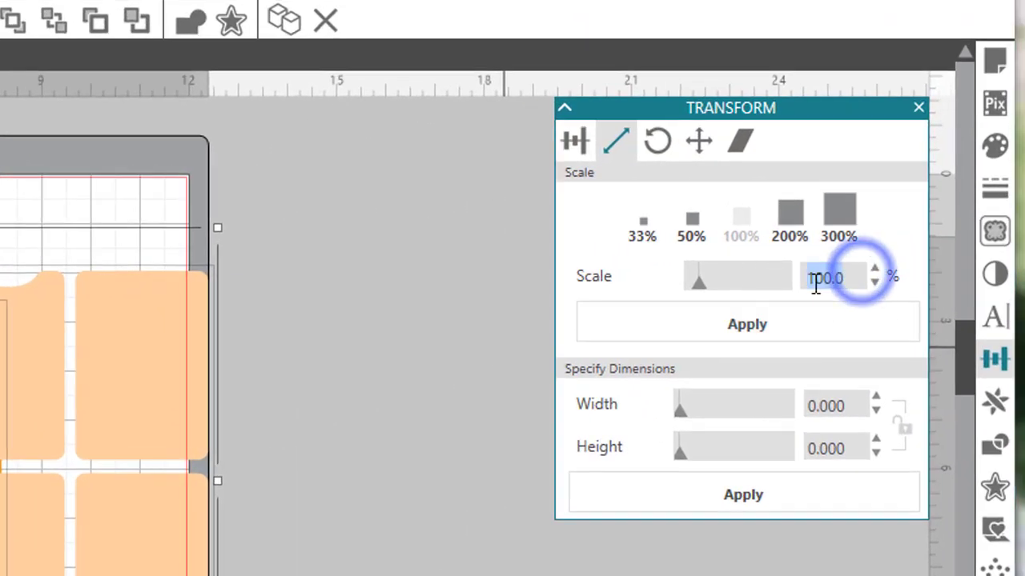
text(113)
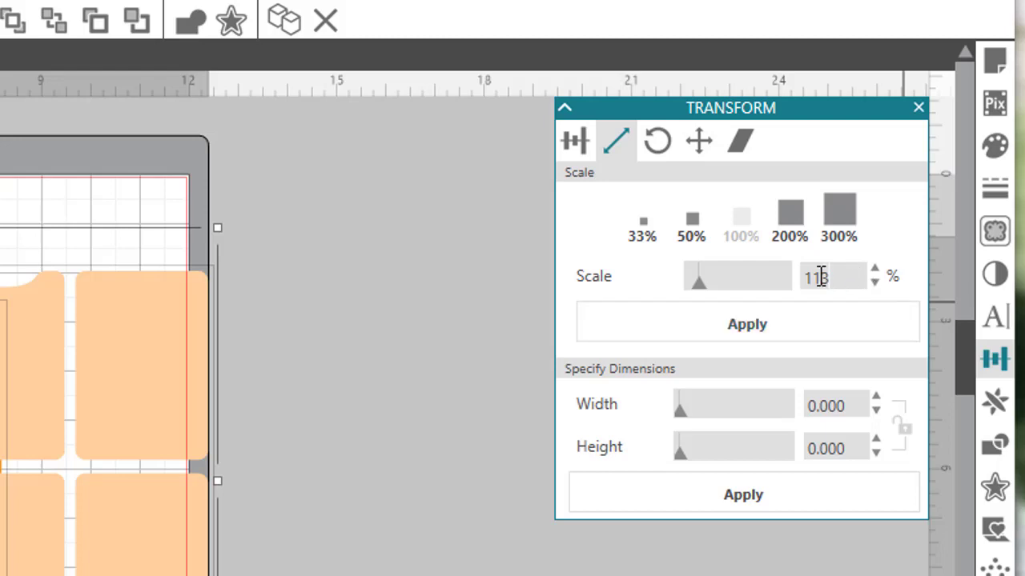
click(762, 333)
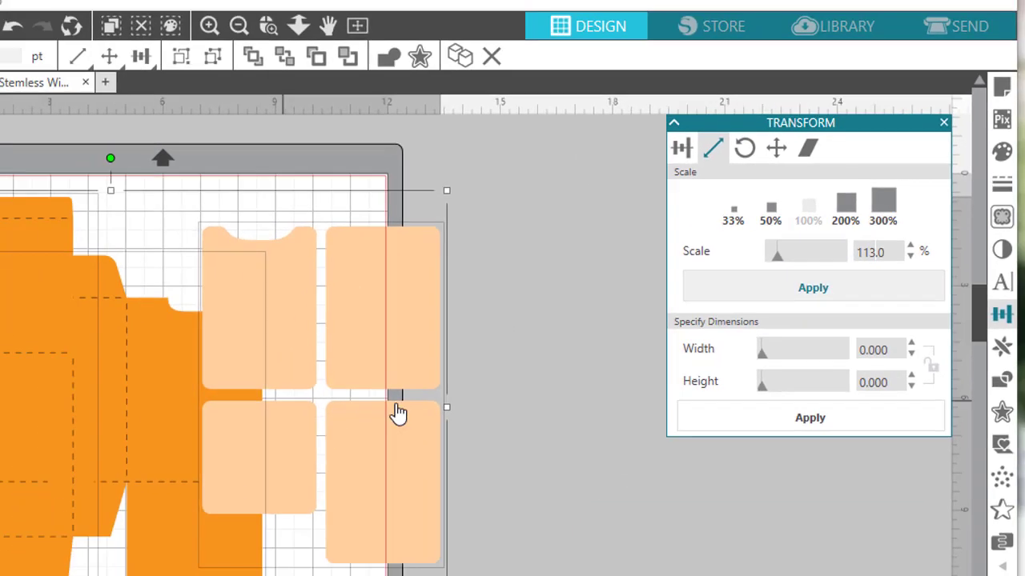
click(342, 465)
Move the peach pieces off the mat to the right and rearrange the orange pieces
click(324, 356)
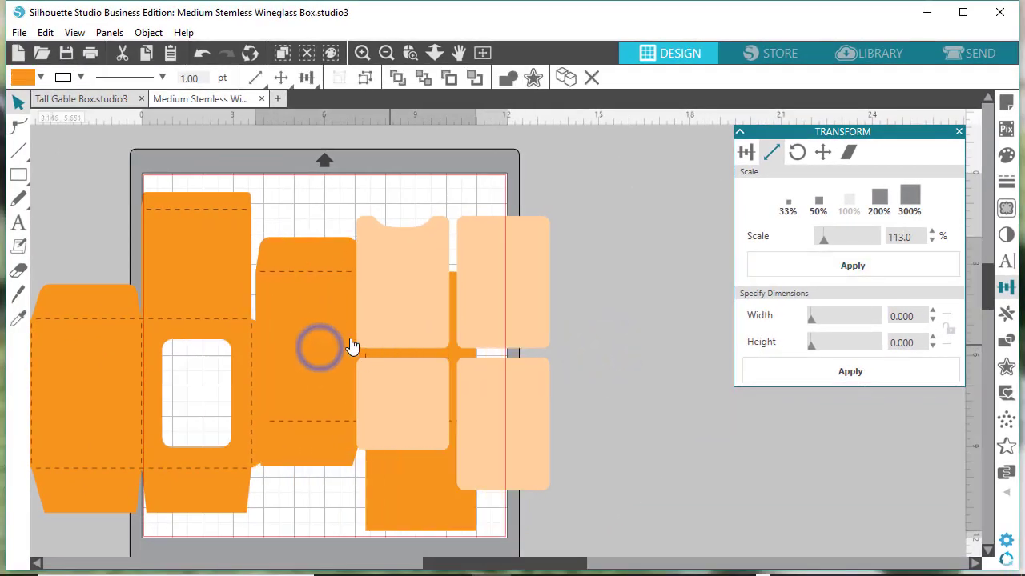
drag(416, 309, 619, 302)
drag(385, 304, 441, 286)
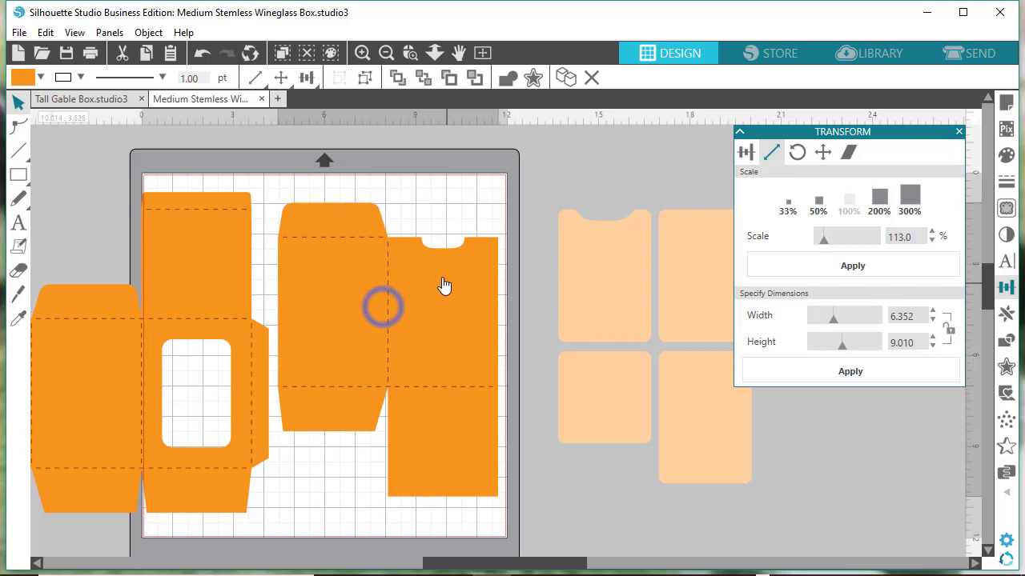
drag(229, 324, 310, 352)
drag(409, 378, 99, 310)
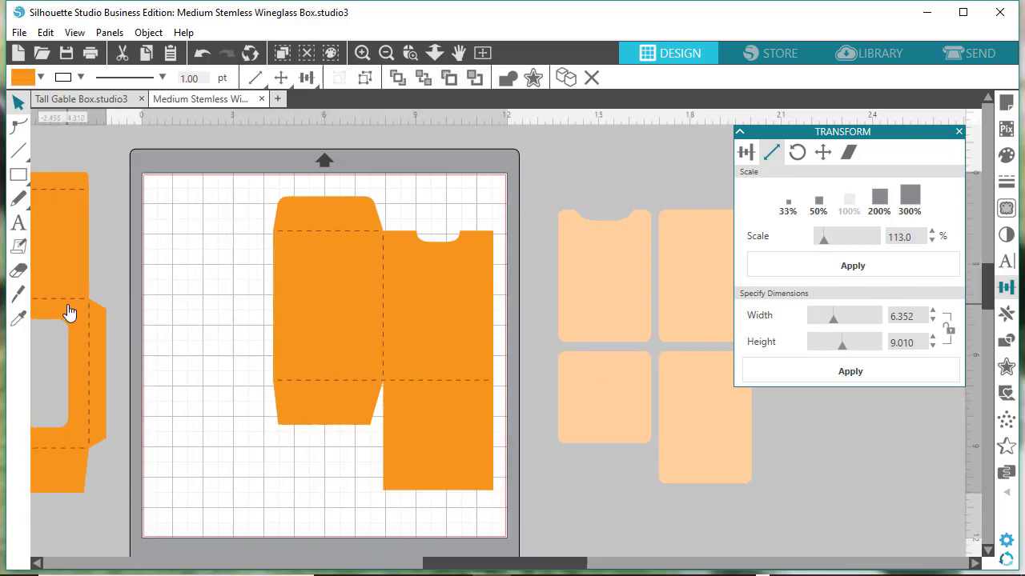
key(Escape)
Bring the orange pieces together and place the peach pieces on top of the orange box
scroll(314, 299, down, 1)
drag(327, 259, 222, 265)
scroll(218, 267, up, 1)
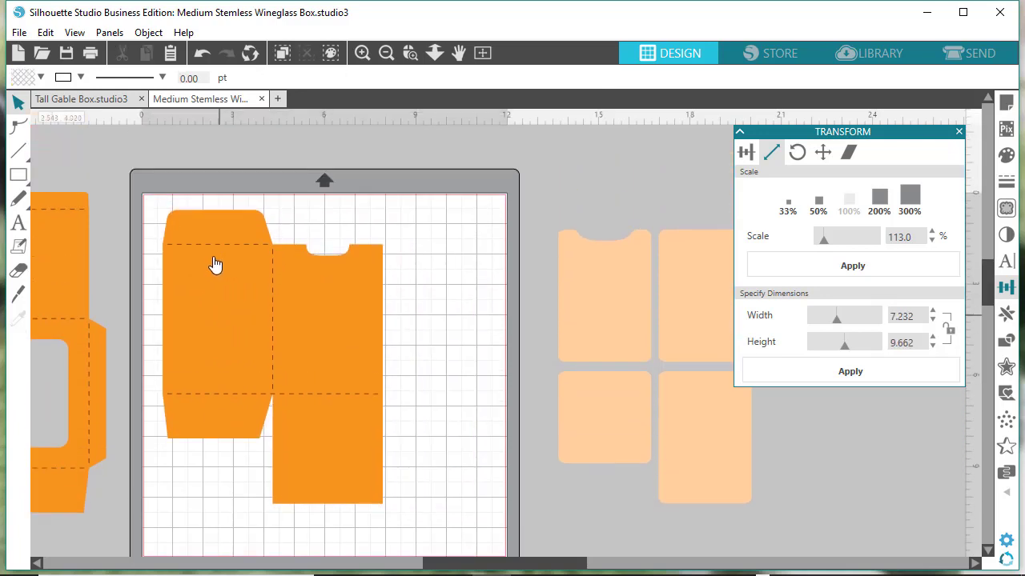
drag(65, 316, 308, 327)
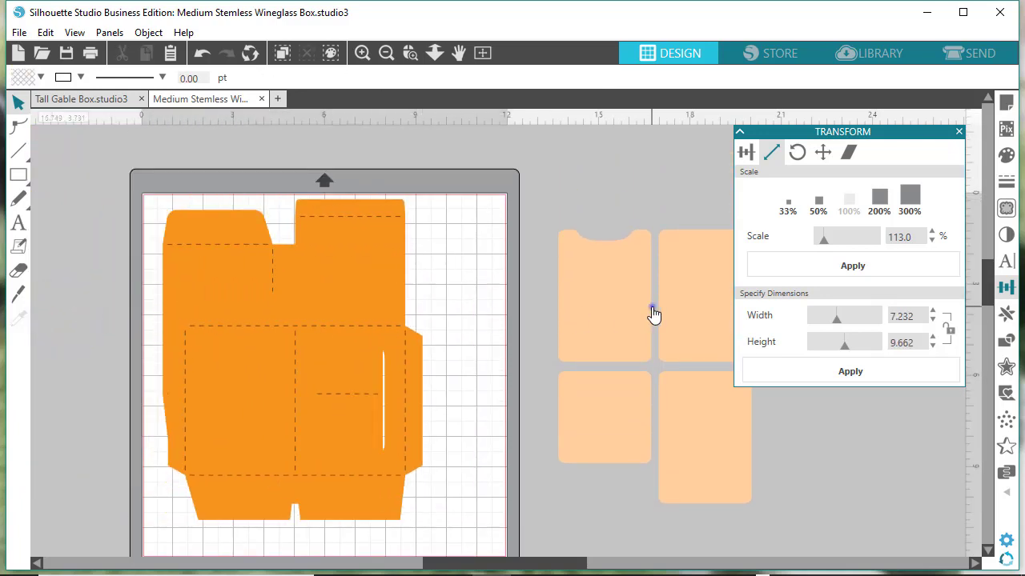
drag(652, 311, 302, 328)
key(Escape)
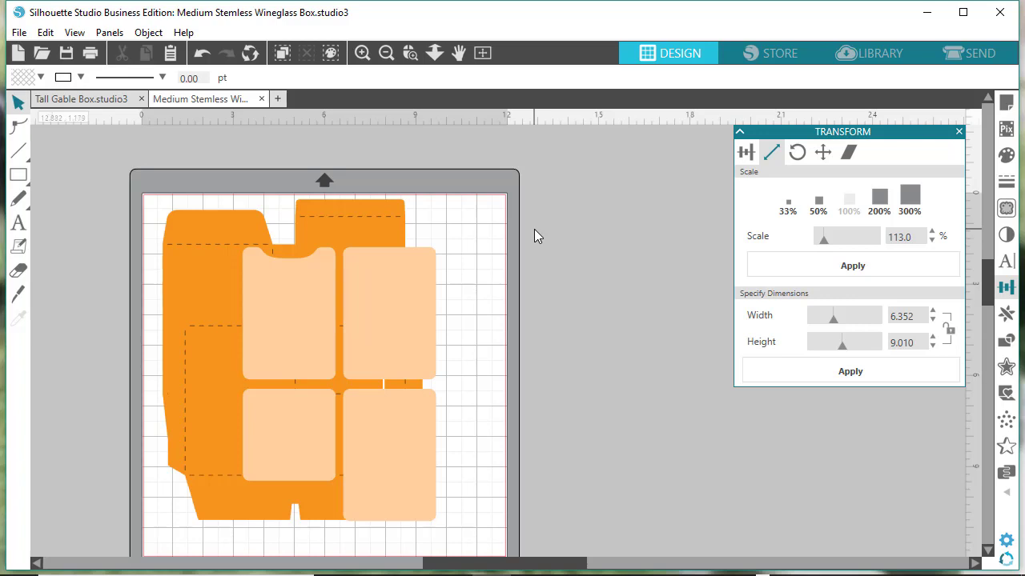
Select every wineglass box piece and apply the 50% scale preset, making it 4.492 × 5.290 in
drag(115, 175, 505, 525)
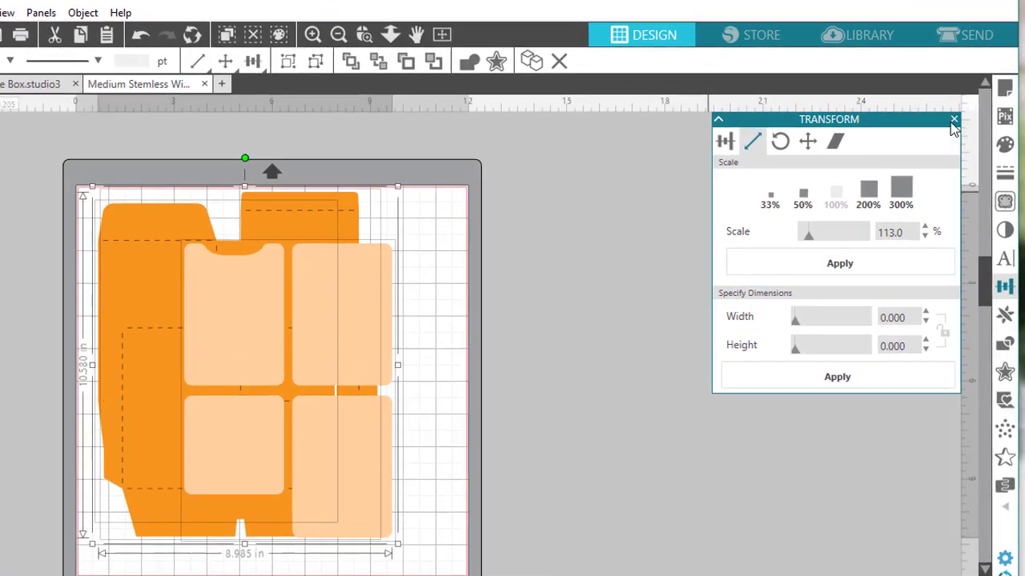
click(954, 122)
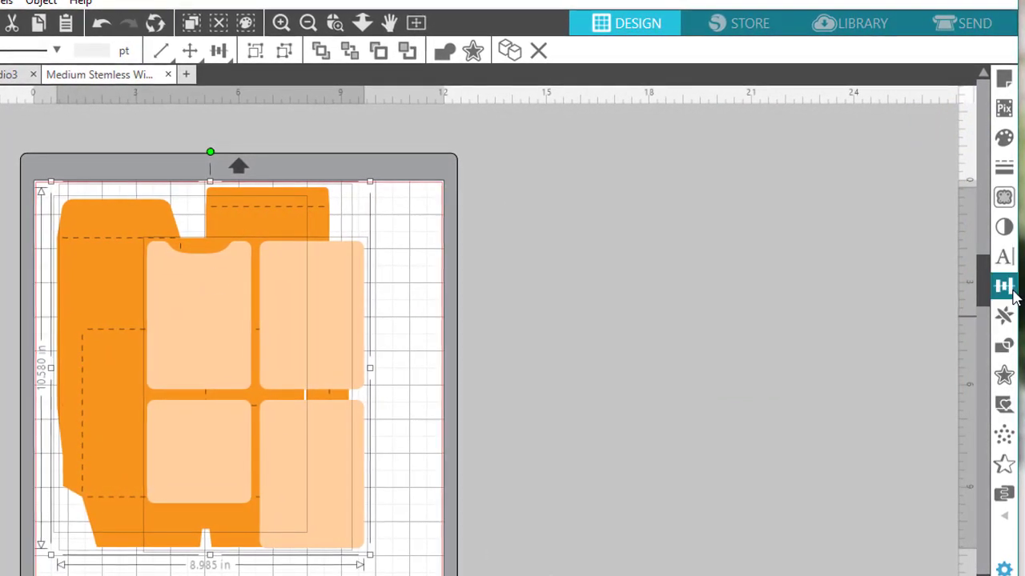
click(1007, 290)
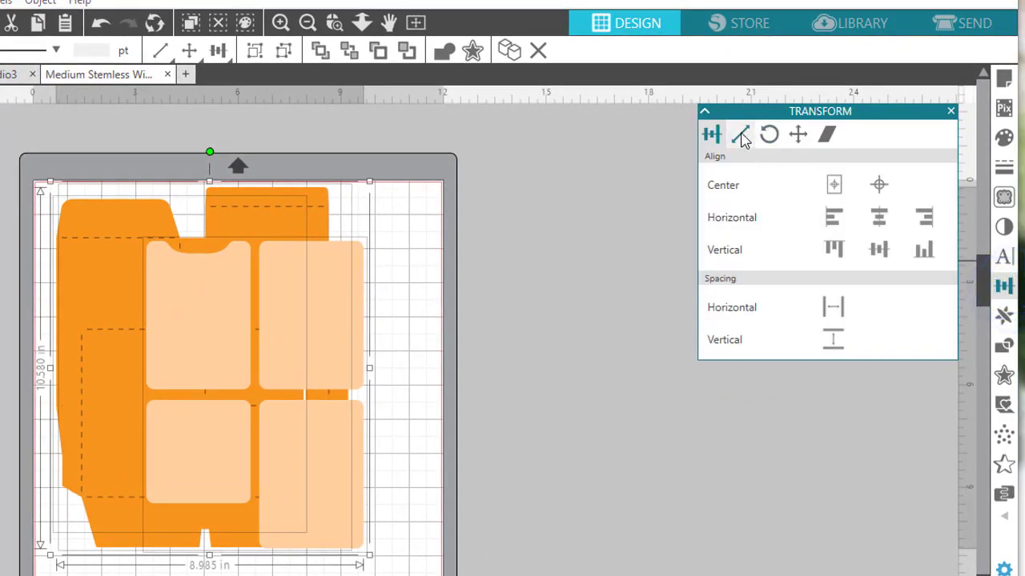
click(741, 136)
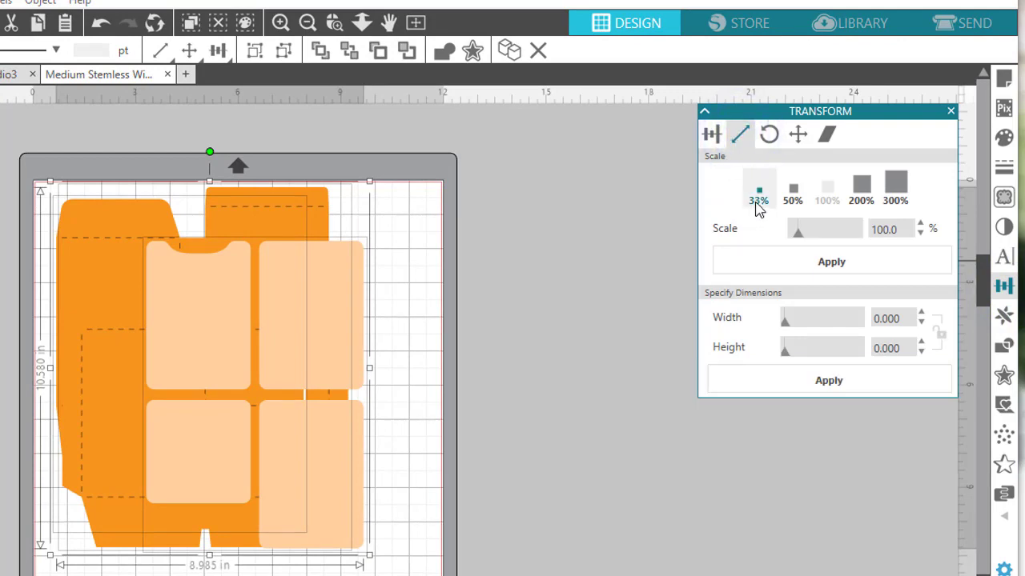
click(792, 207)
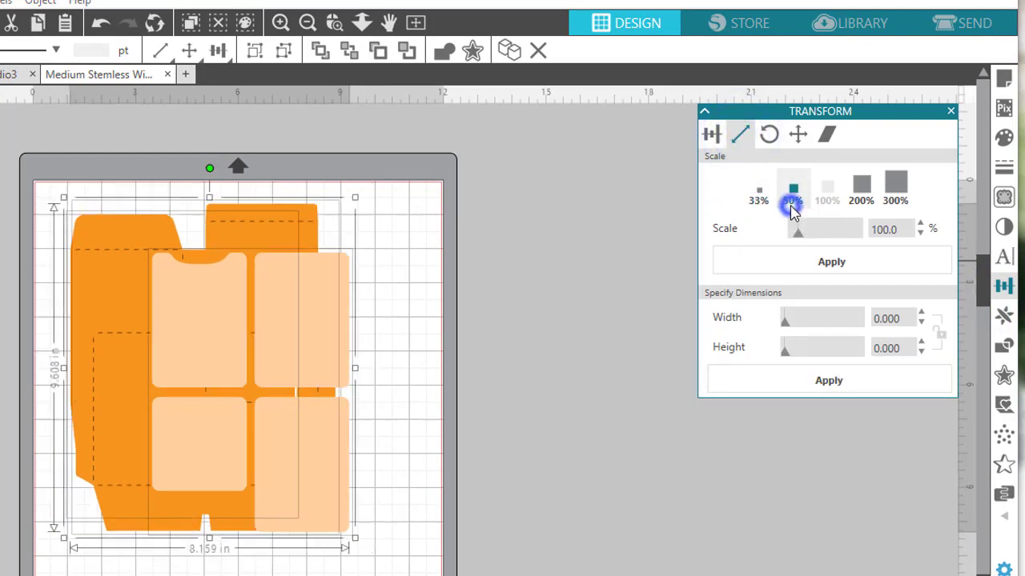
click(871, 200)
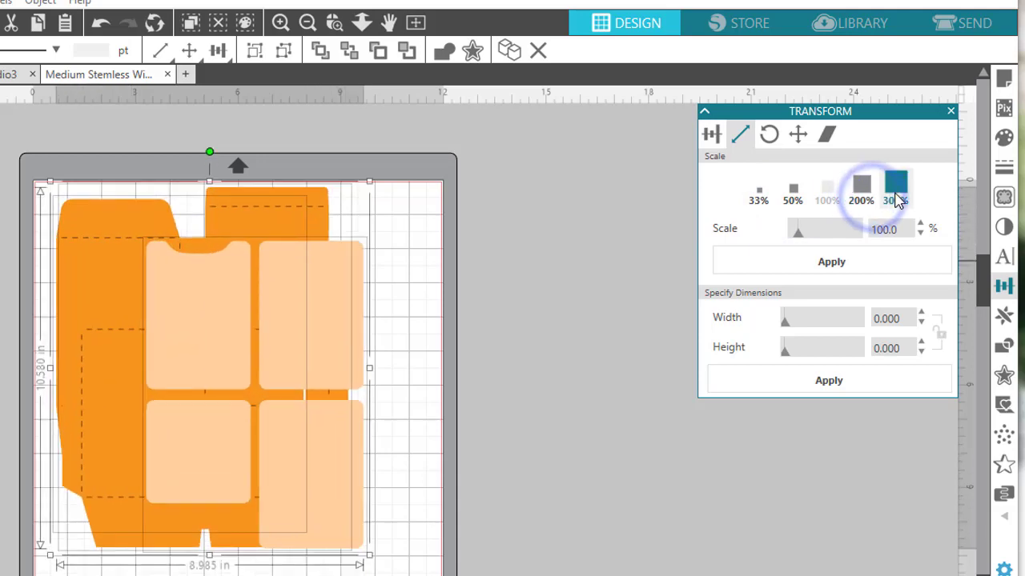
click(790, 201)
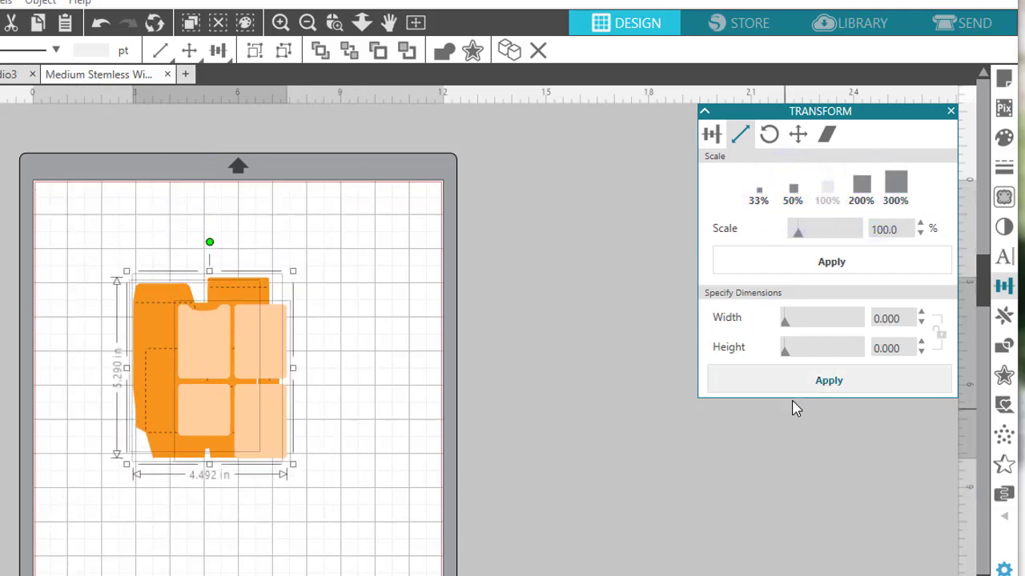
click(819, 263)
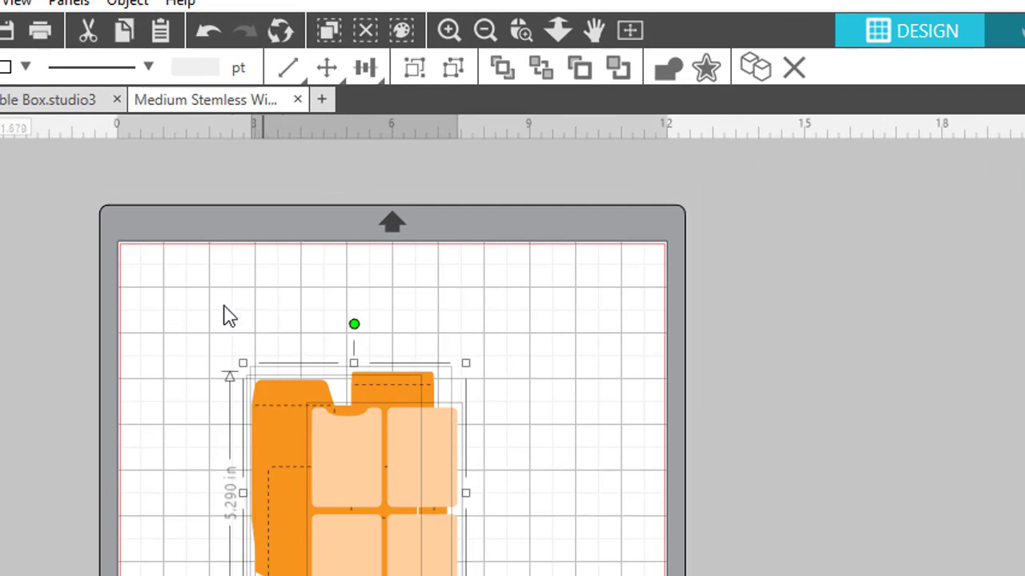
Use the toolbar Scale dropdown to try 200%, then return the whole design to 50%
click(284, 72)
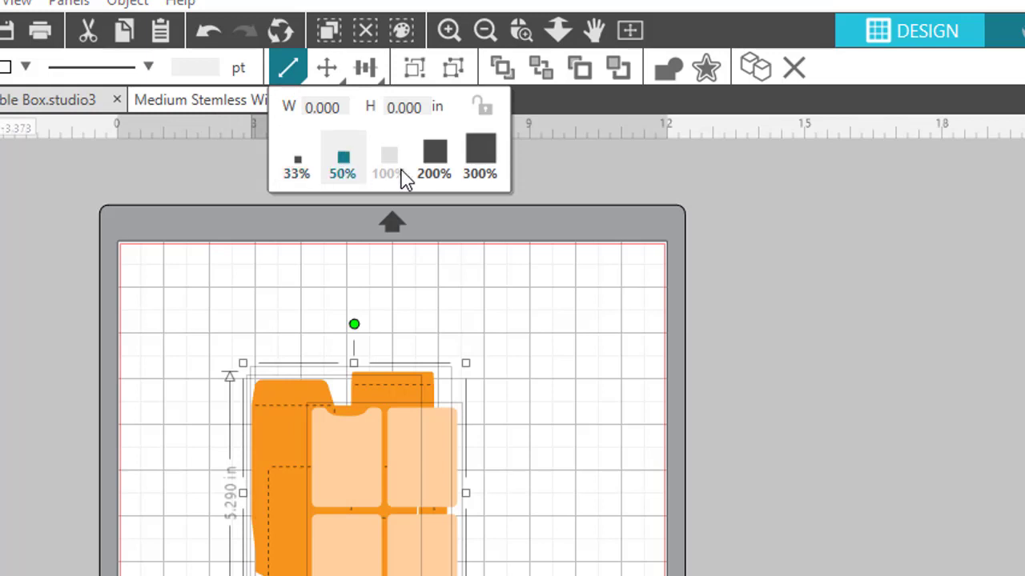
click(436, 174)
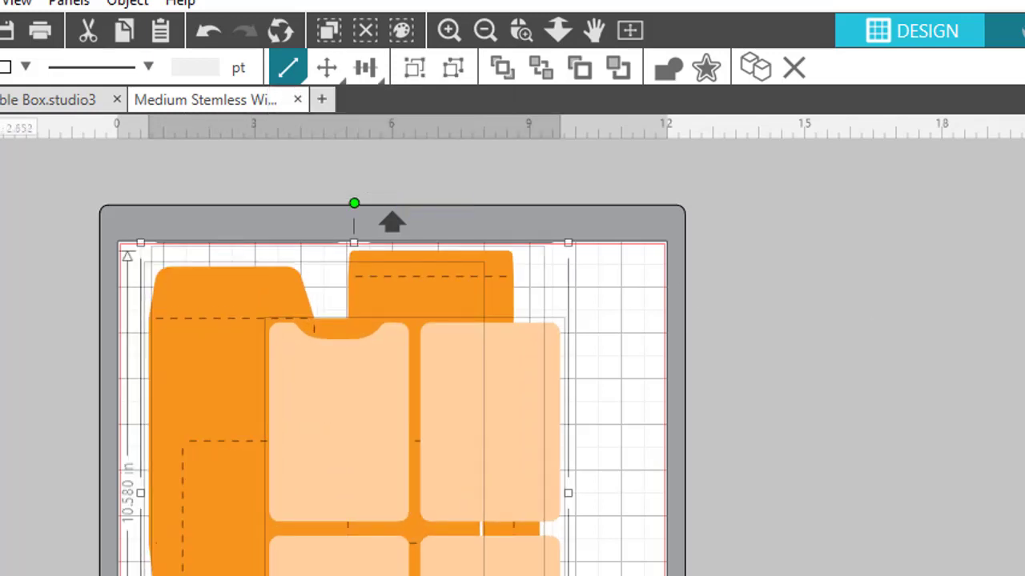
drag(69, 195, 681, 561)
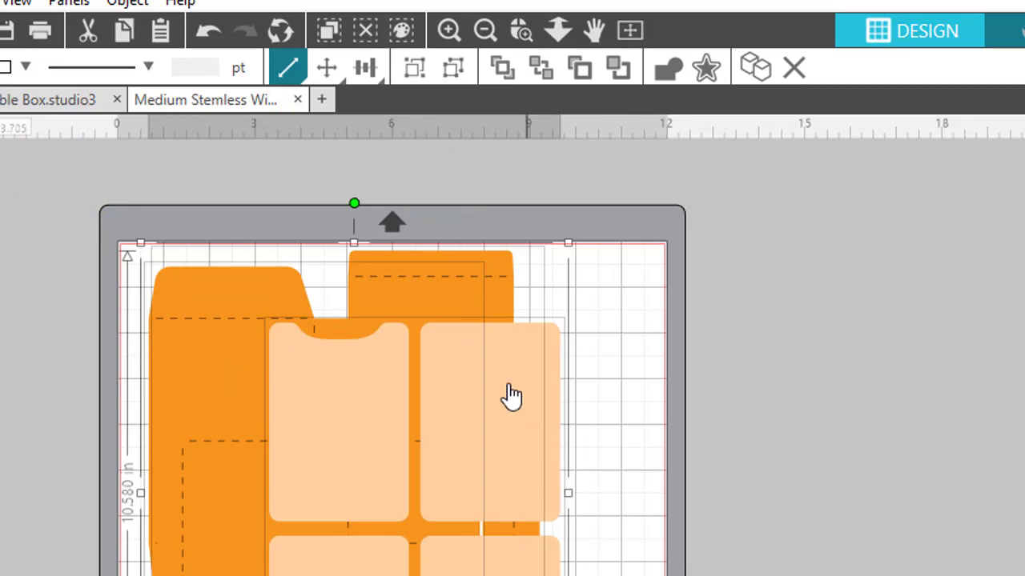
click(291, 71)
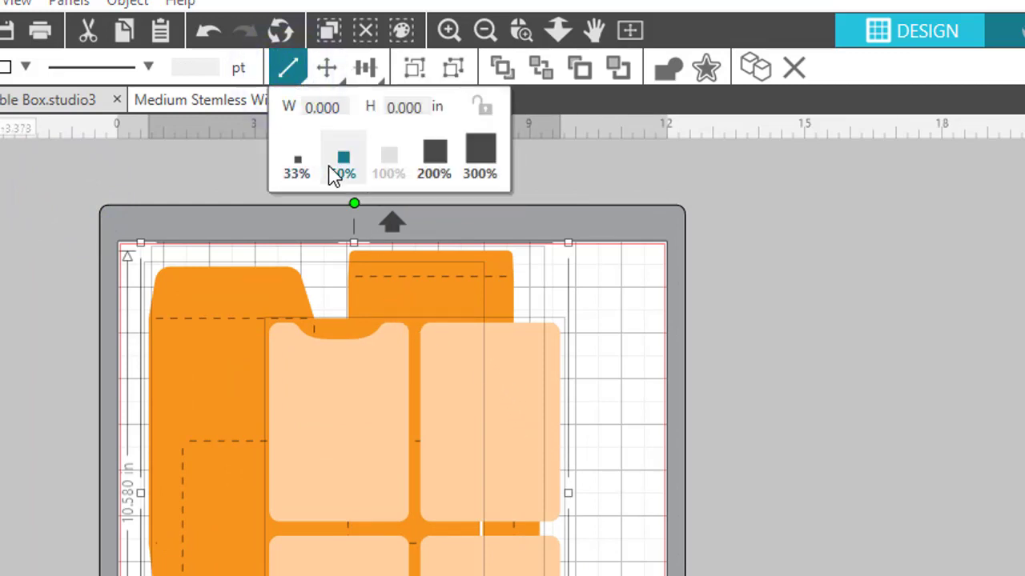
click(339, 168)
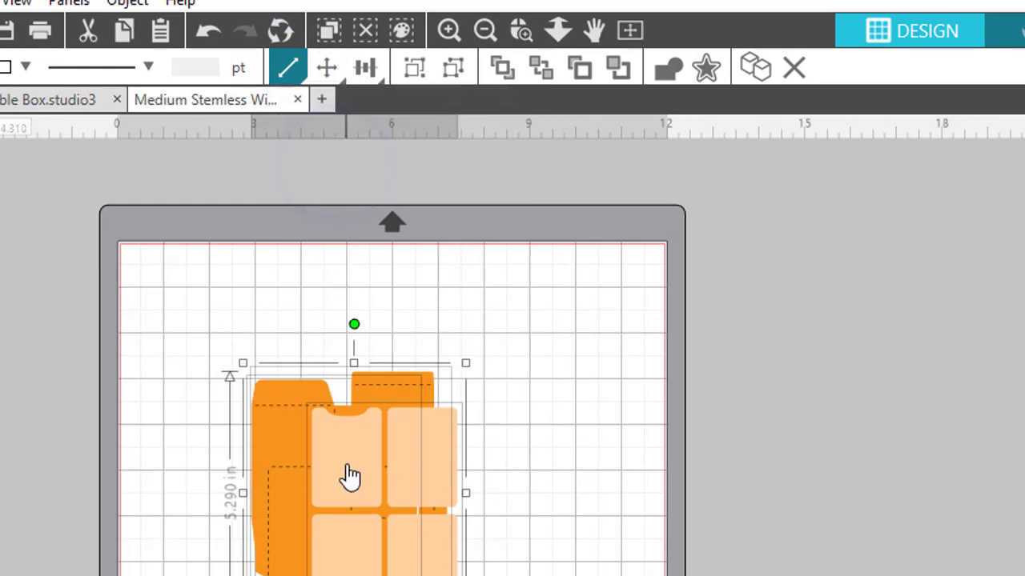
click(508, 574)
Move the peach pieces to the mat's right edge and spread the orange pieces apart
drag(389, 549, 641, 552)
drag(412, 524, 306, 416)
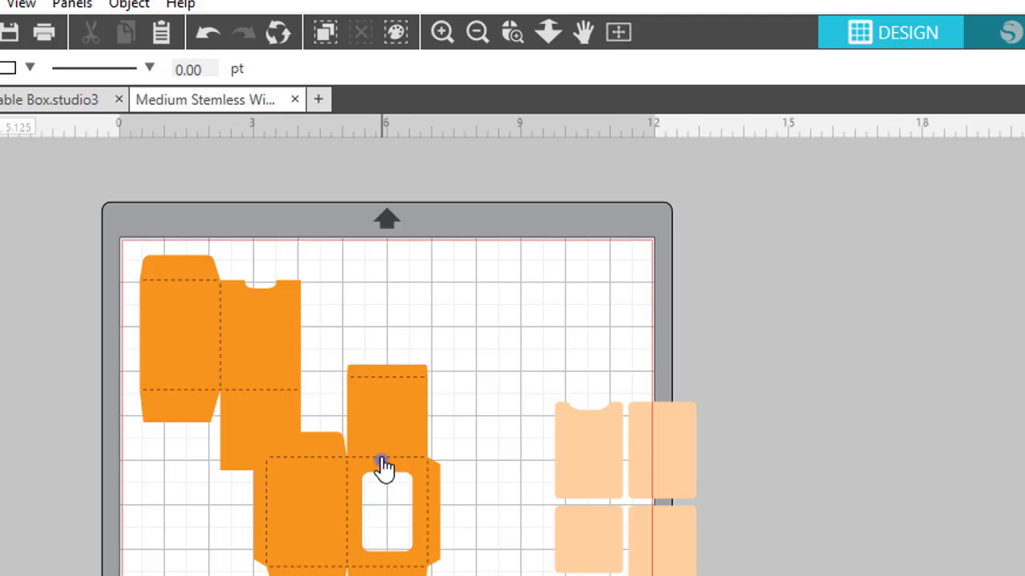
drag(384, 468, 471, 374)
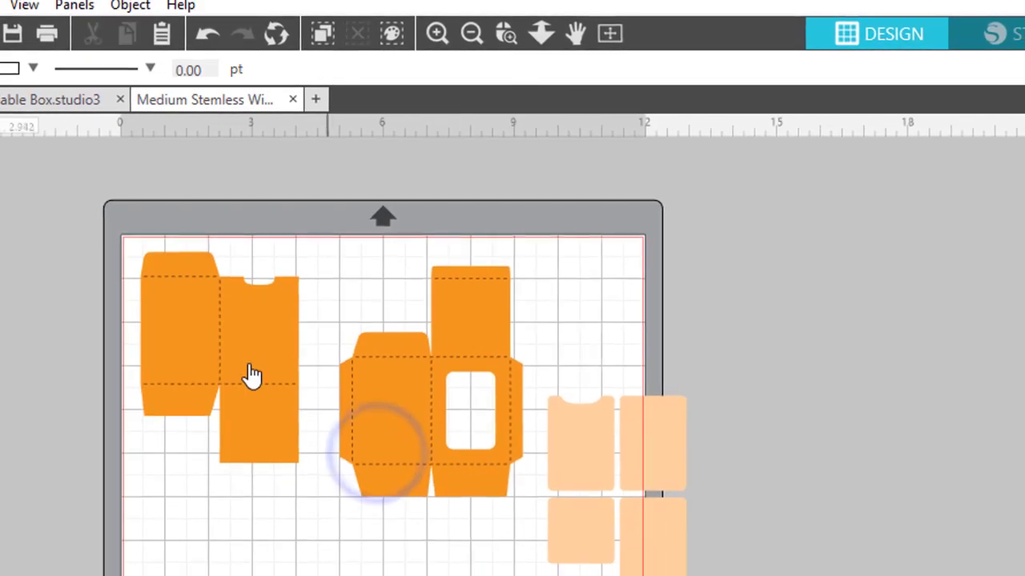
drag(233, 380, 253, 398)
key(Escape)
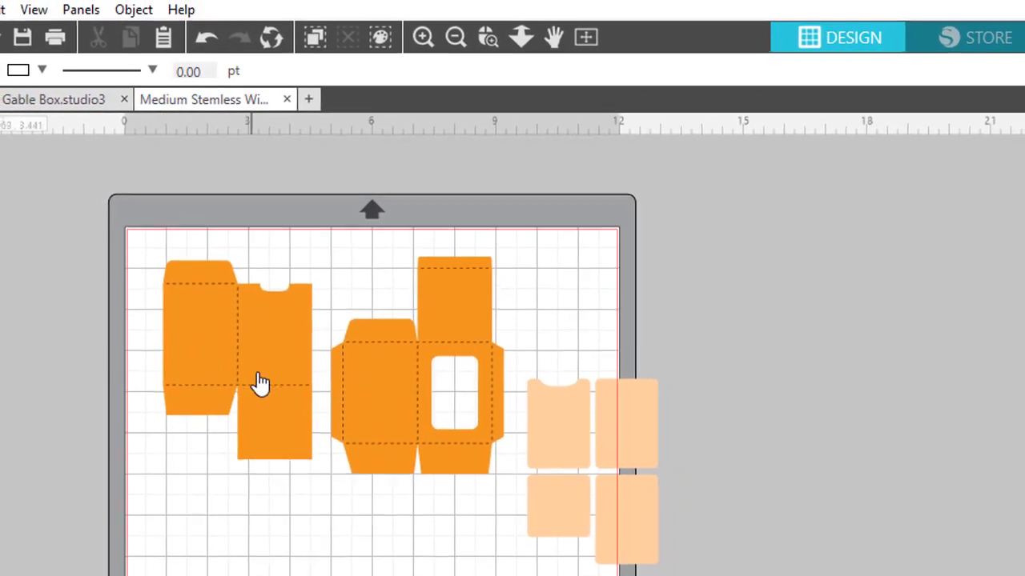